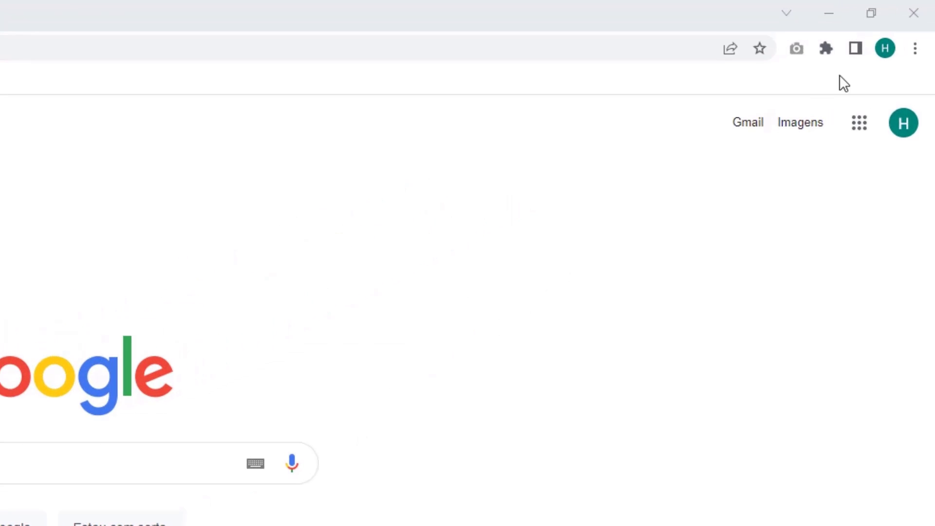
Clear the browser's cookies and cached images for the period "Última hora", excluding the browsing history
left_click(915, 49)
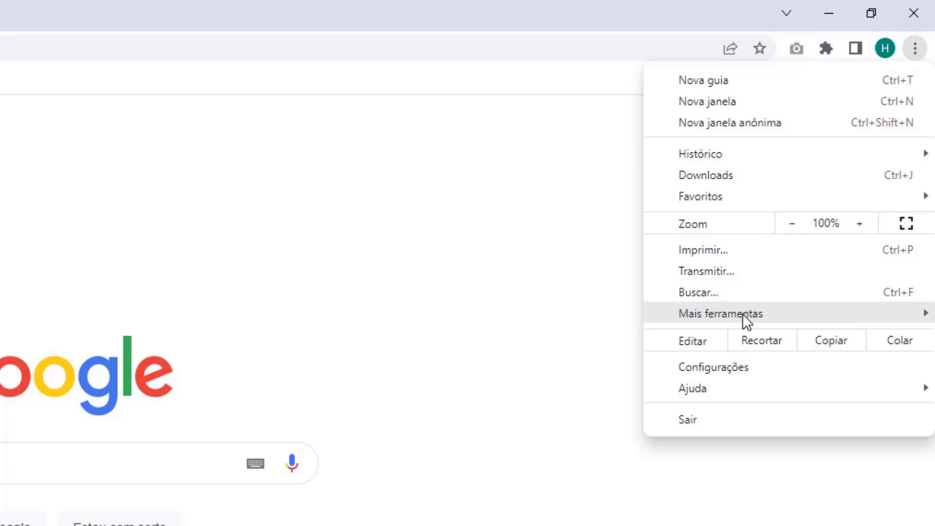
mouse_move(713, 316)
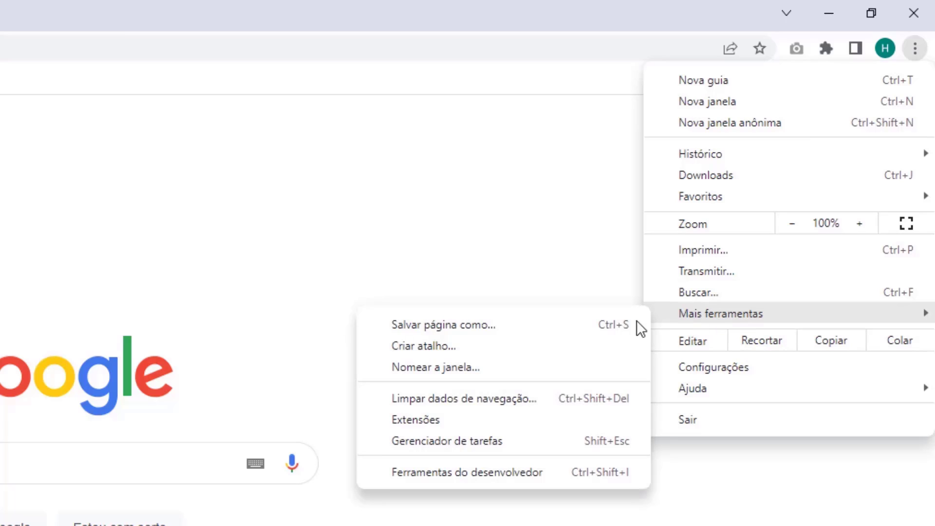
left_click(454, 402)
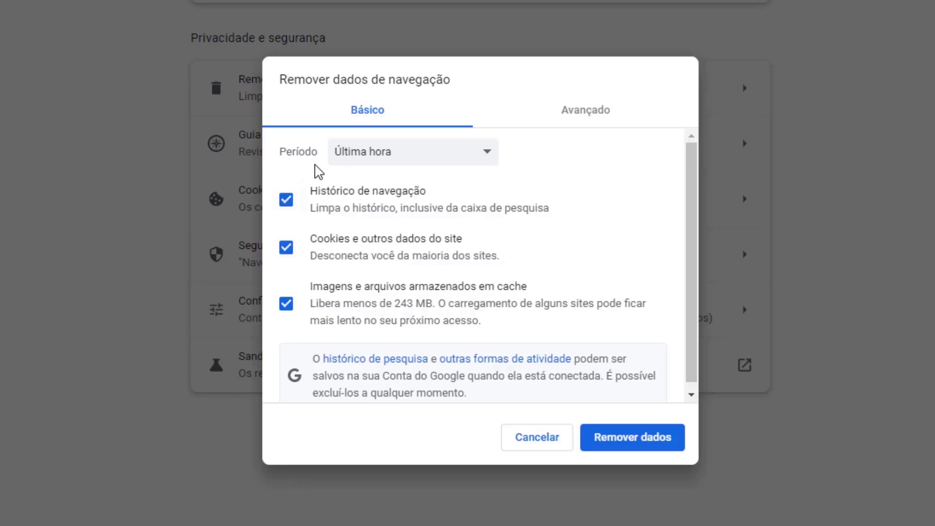
left_click(369, 160)
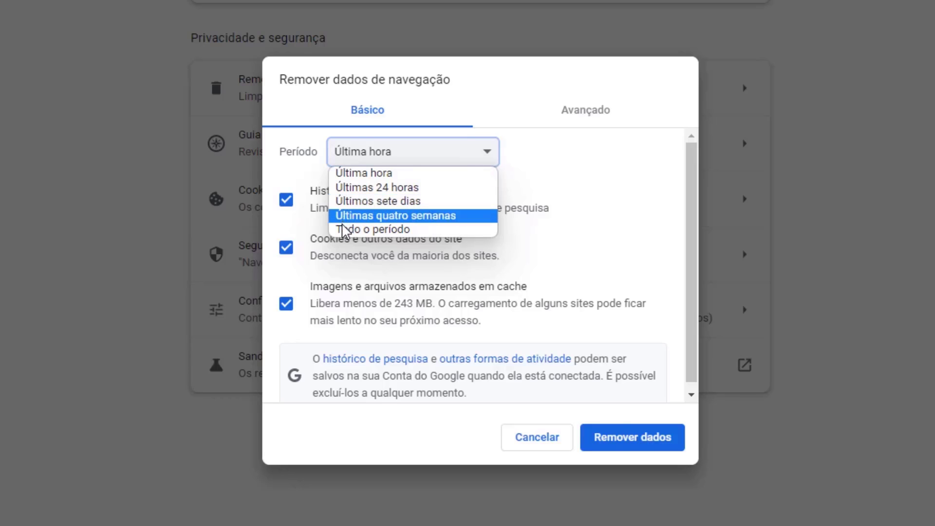
left_click(343, 179)
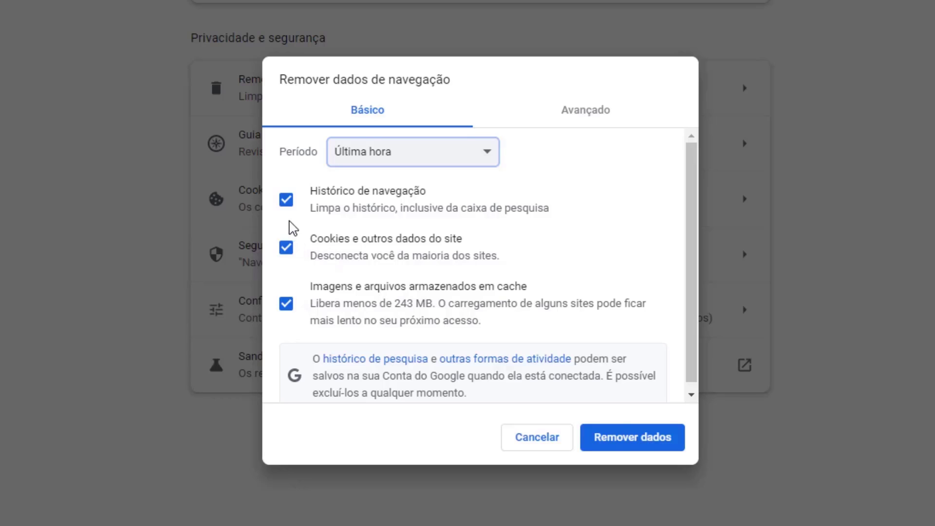
left_click(286, 203)
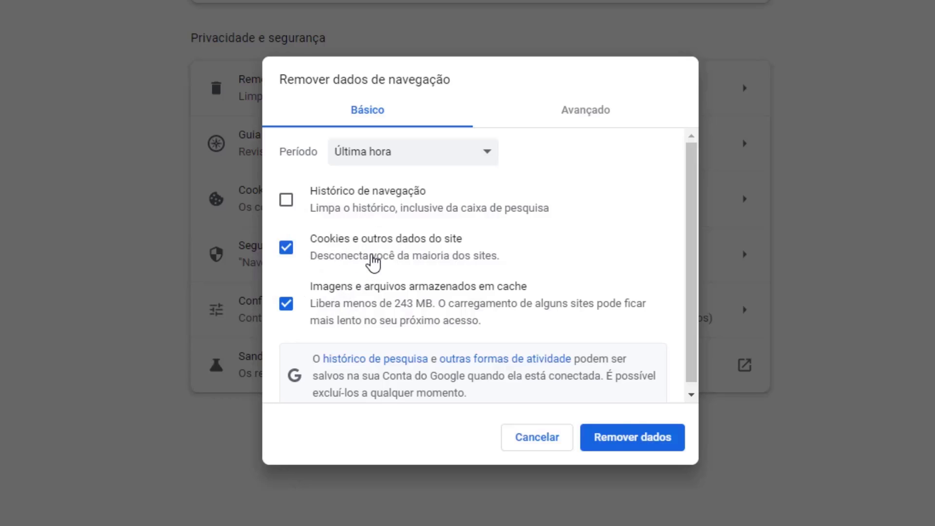
left_click(628, 447)
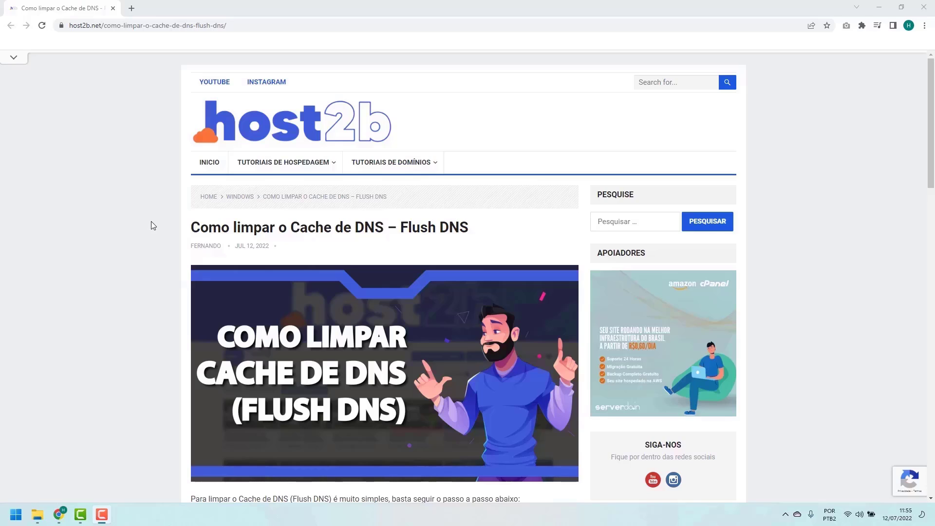
Review the DNS cache article's instructions and open the Windows Command Prompt as administrator
scroll(157, 225, "down", 1)
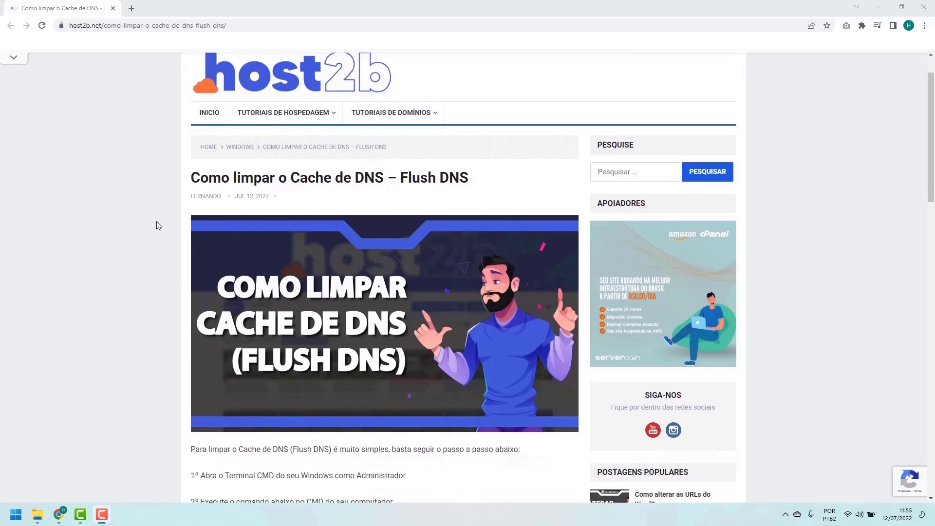
scroll(157, 225, "down", 5)
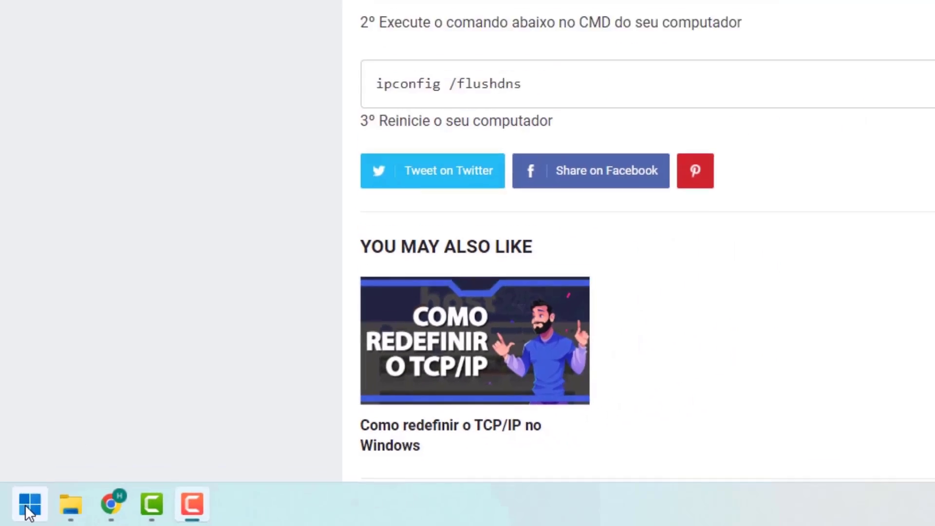
left_click(36, 497)
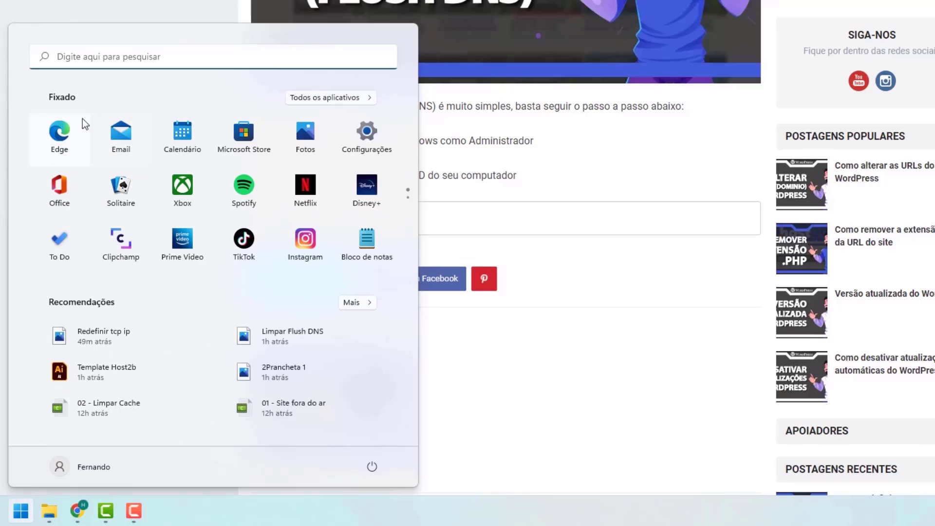
left_click(71, 59)
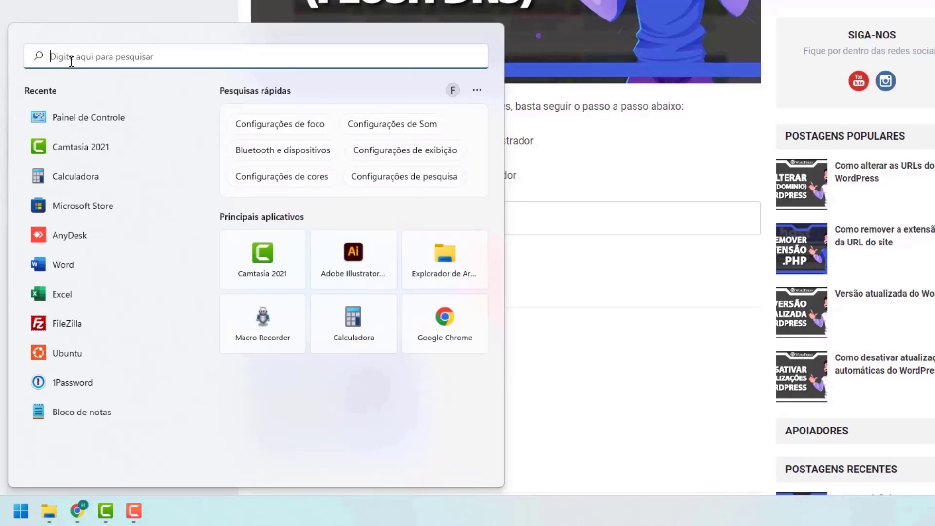
type("cmd")
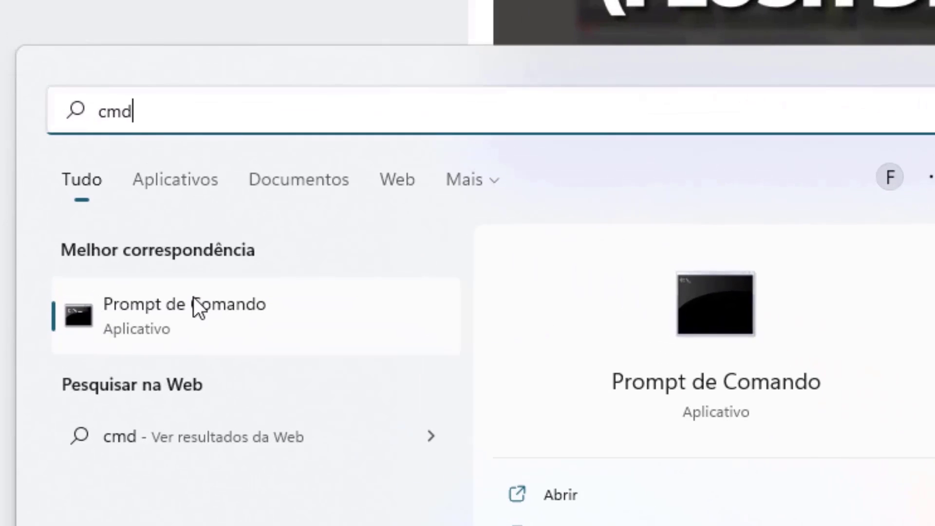
right_click(148, 316)
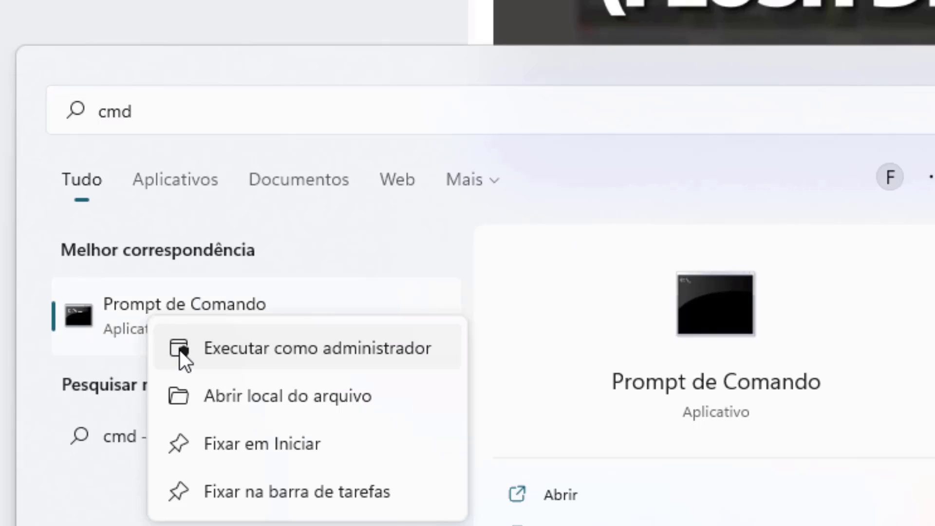
left_click(249, 349)
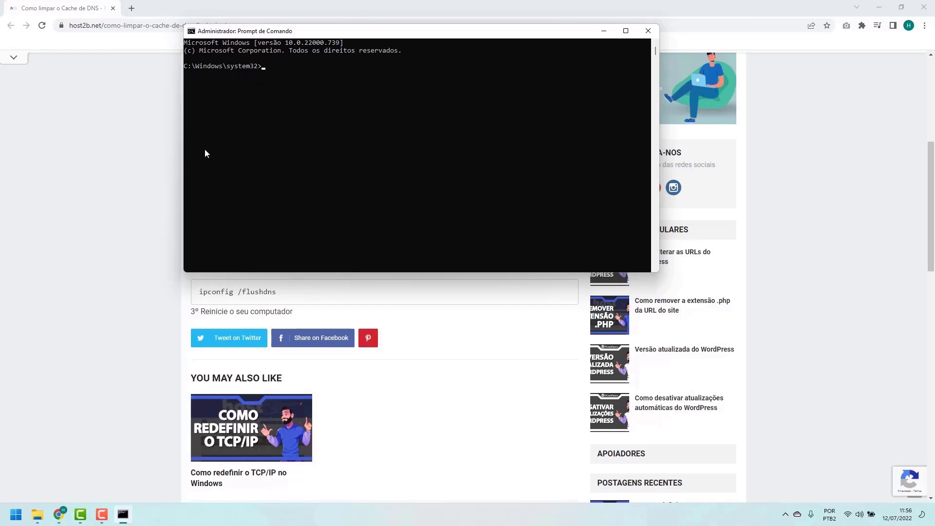
Flush the DNS cache by running ipconfig /flushdns in the administrator Command Prompt
left_click(163, 295)
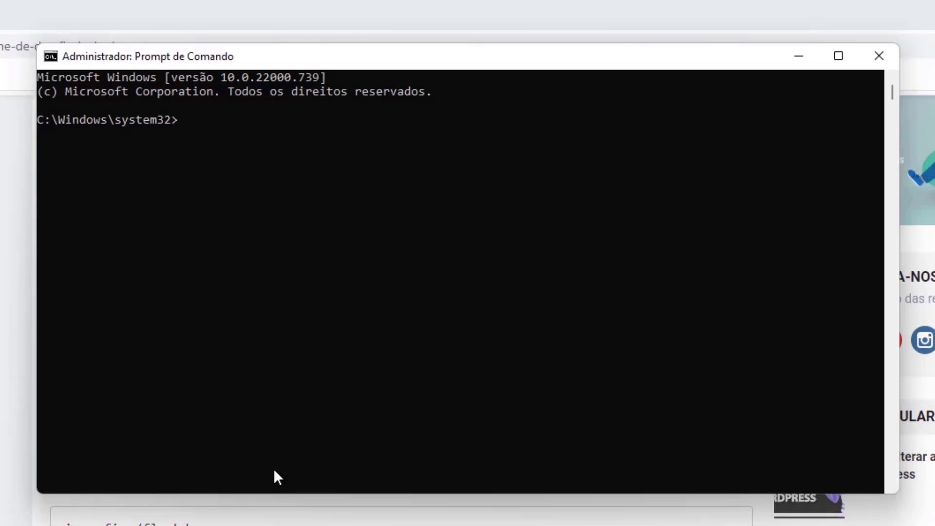
left_click(314, 361)
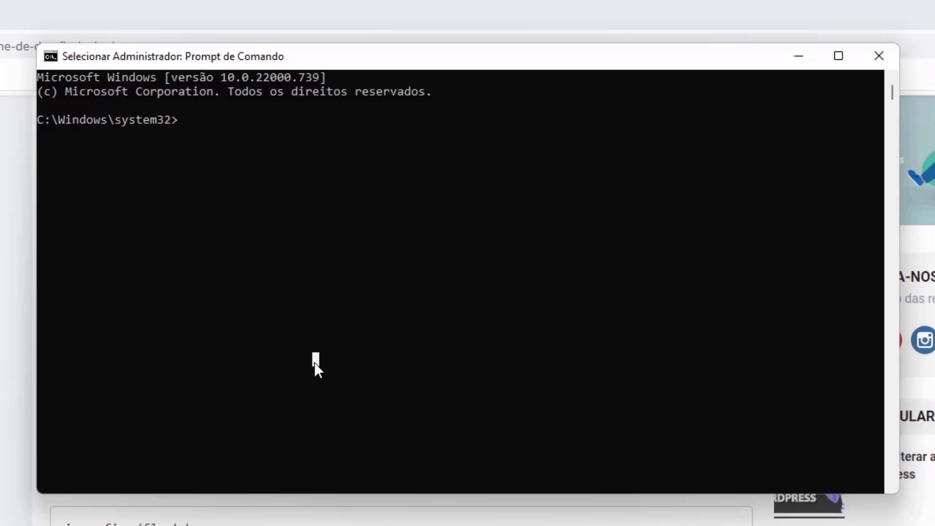
type("ipconfig ")
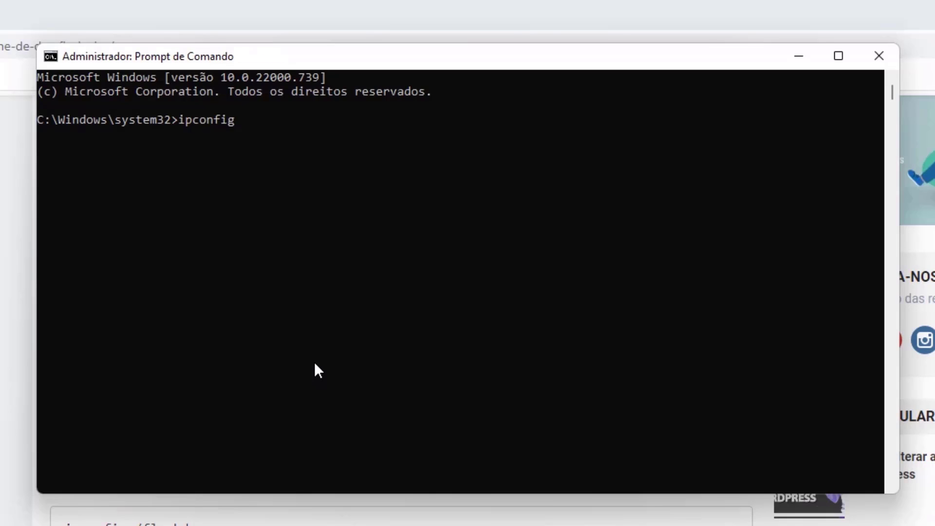
type("/flushdns")
key("Return")
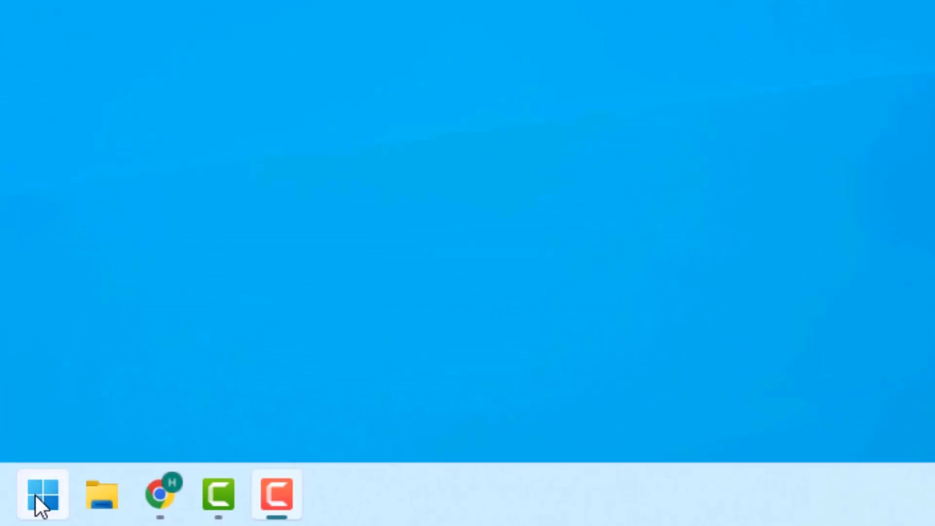
Open the Central de Rede e Compartilhamento from the Windows Painel de Controle
left_click(51, 502)
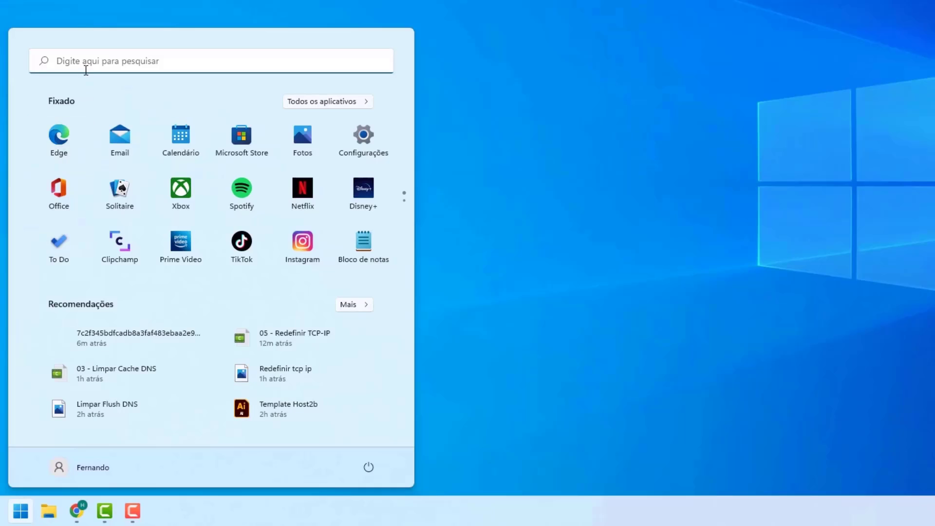
left_click(88, 67)
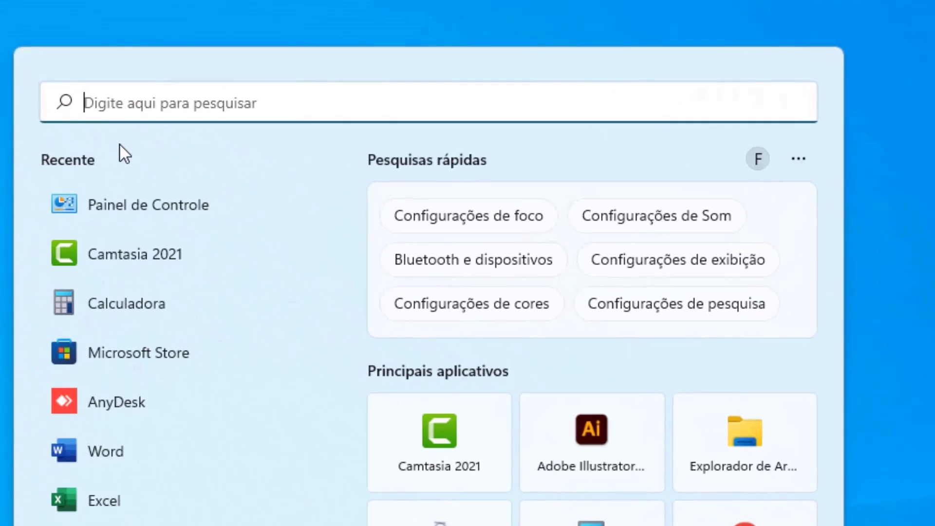
type("painel de controle")
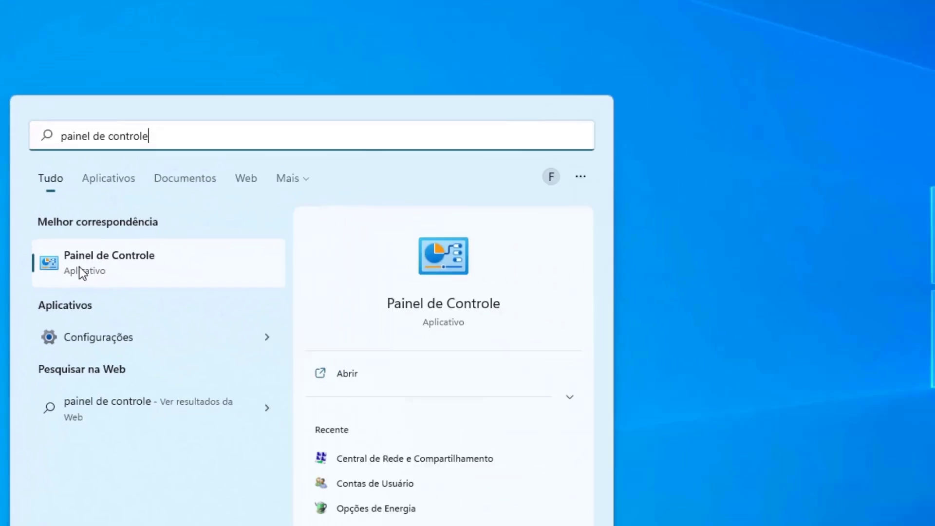
left_click(109, 282)
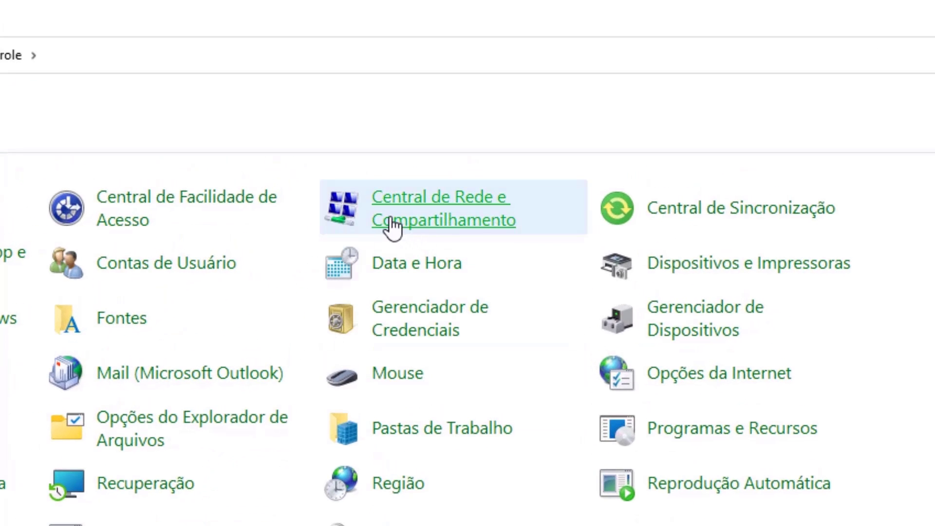
left_click(428, 219)
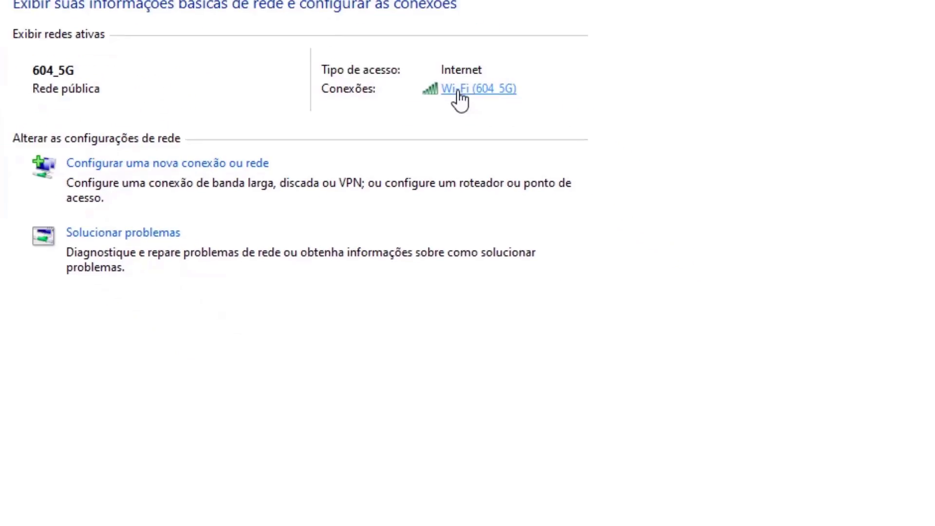
Open the Protocolo IP Versão 4 (TCP/IPv4) properties of the active Wi-Fi connection
left_click(582, 178)
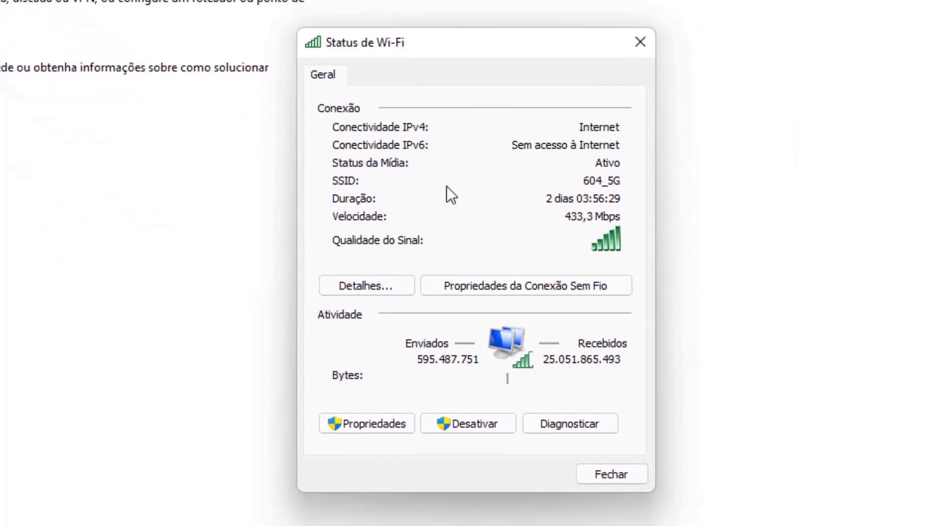
left_click(364, 428)
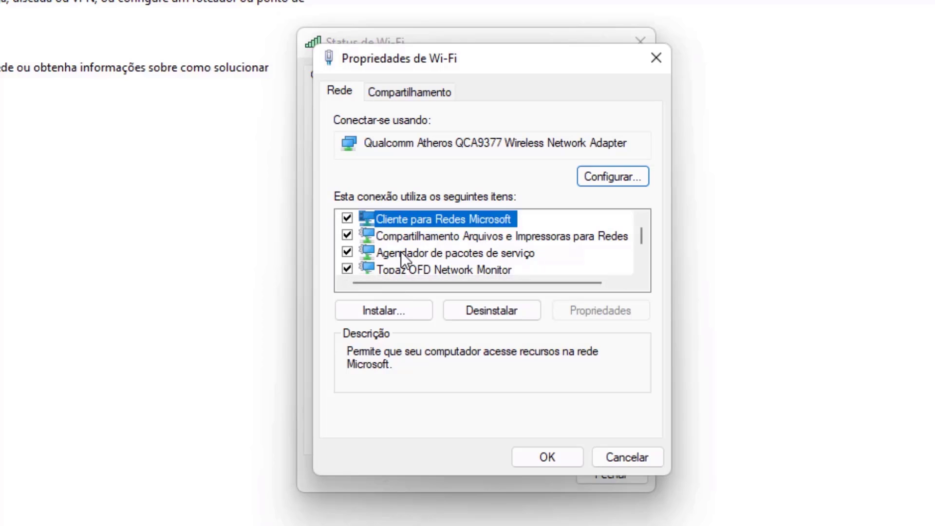
scroll(440, 224, "down", 1)
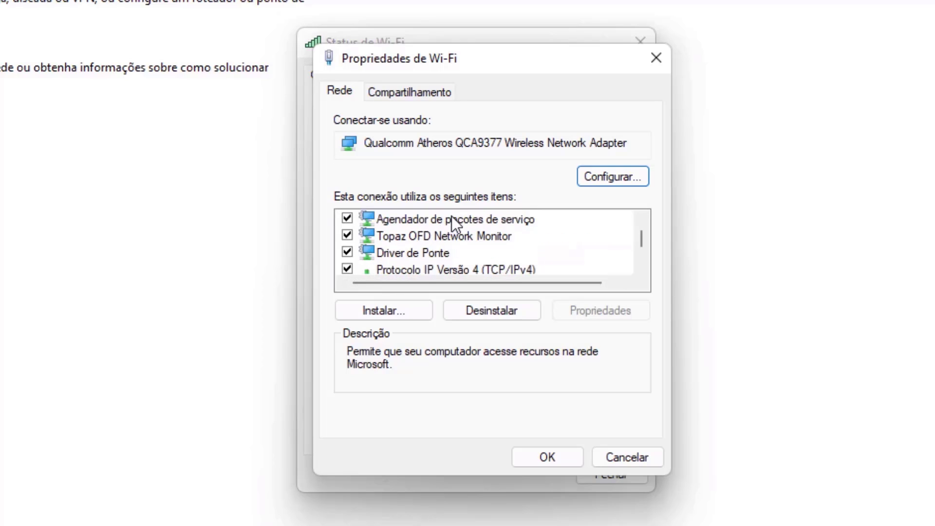
scroll(451, 219, "down", 1)
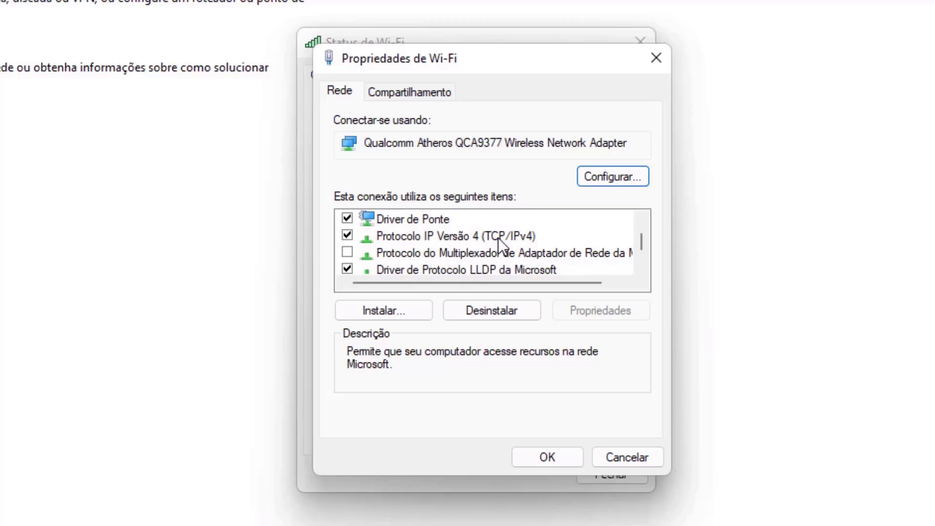
left_click(446, 236)
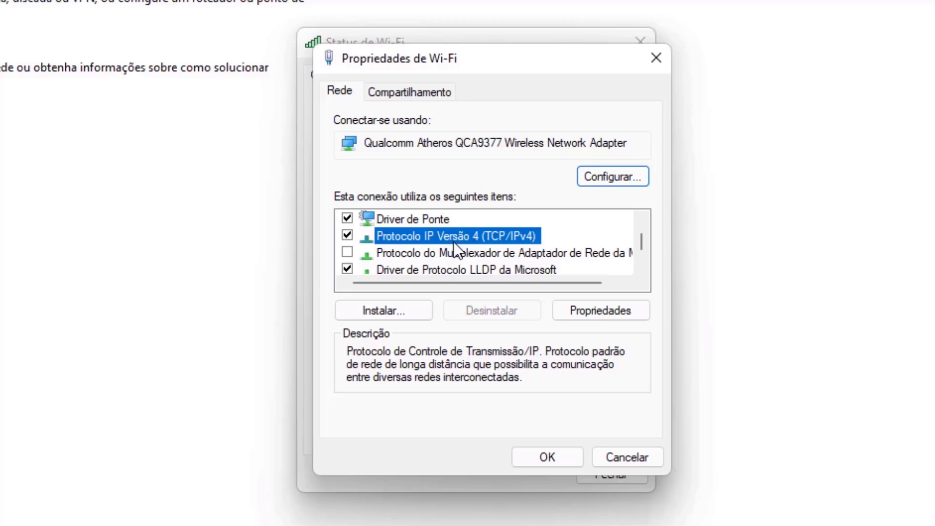
left_click(587, 316)
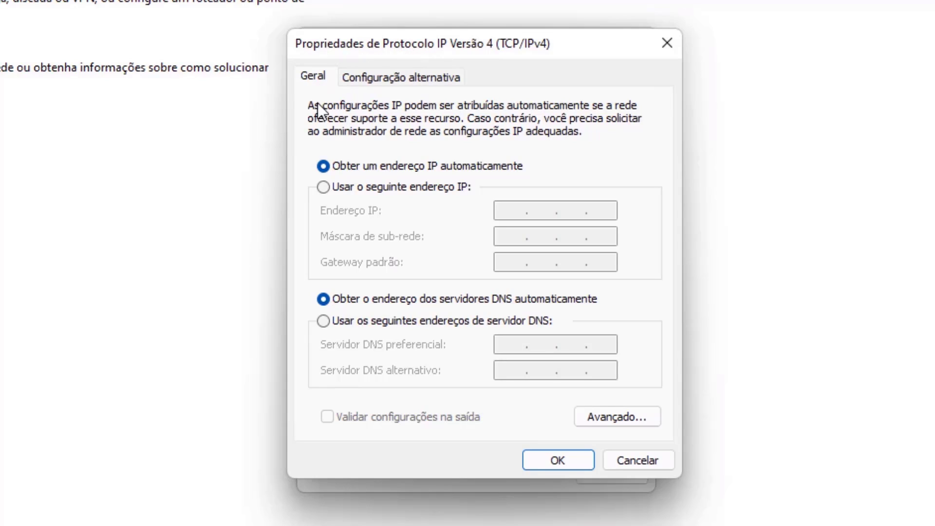
Set the preferred DNS server to 8.8.8.8 and the alternate to 8.8.4.4, and apply the settings
left_click(322, 322)
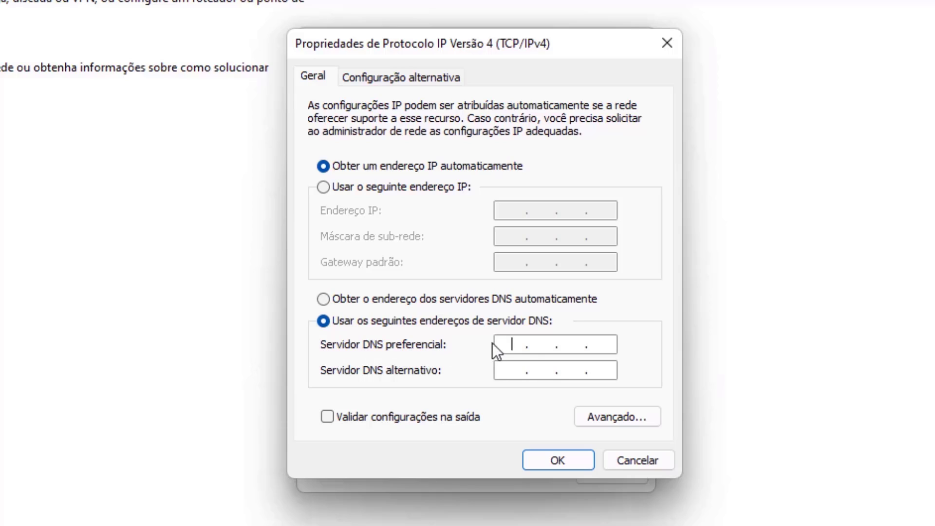
type("8.8.8.8")
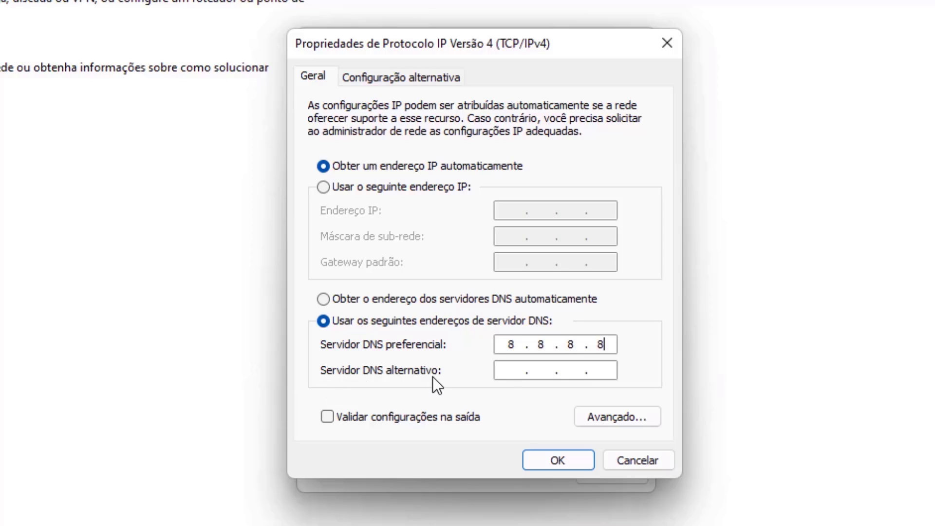
left_click(510, 374)
type("8.8.4.4")
left_click(559, 460)
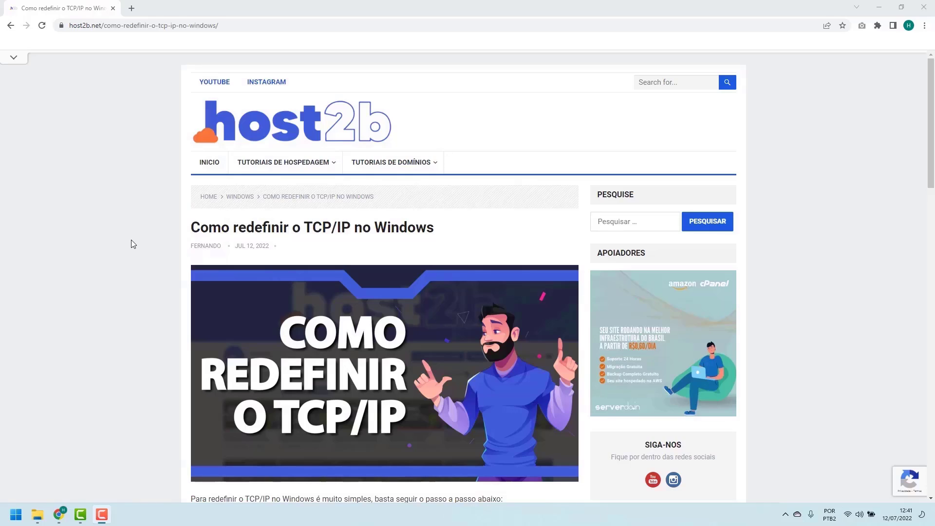
Review the TCP/IP reset article's instructions and open the Command Prompt with administrator rights
scroll(134, 241, "down", 5)
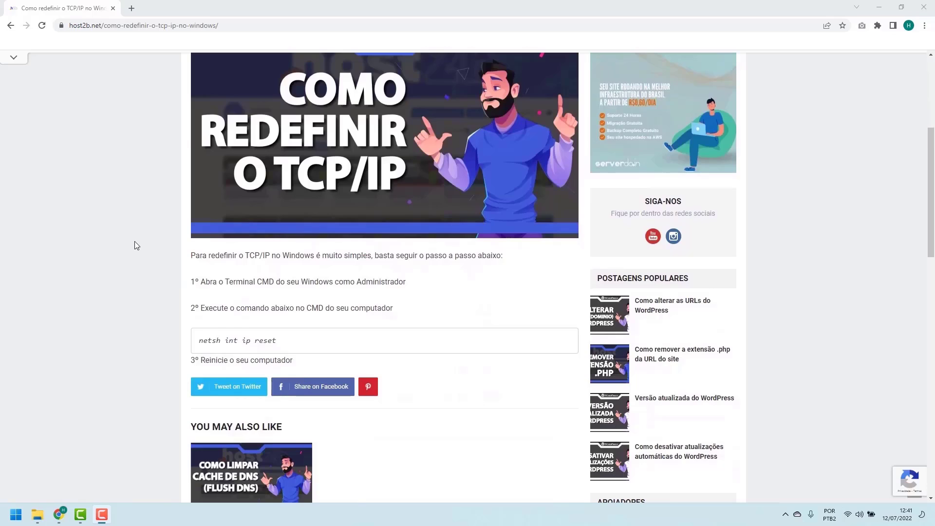
scroll(134, 245, "down", 1)
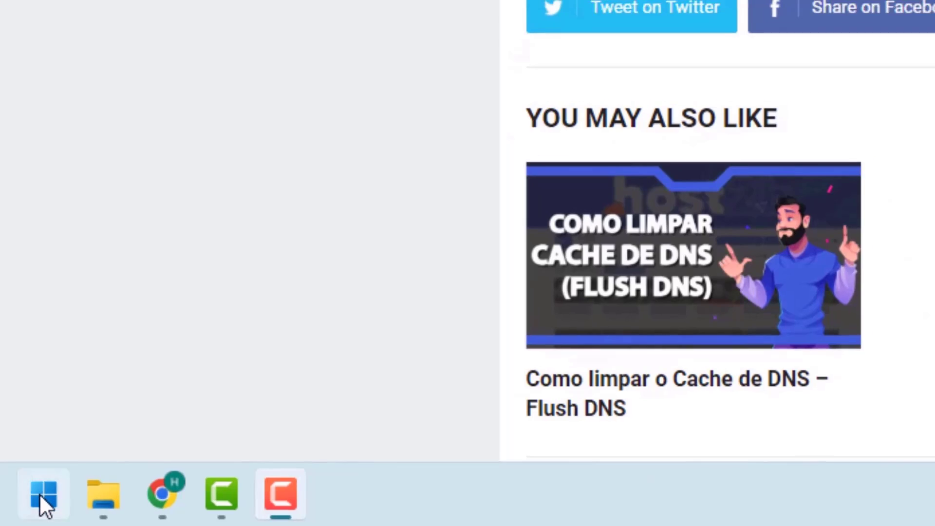
left_click(43, 492)
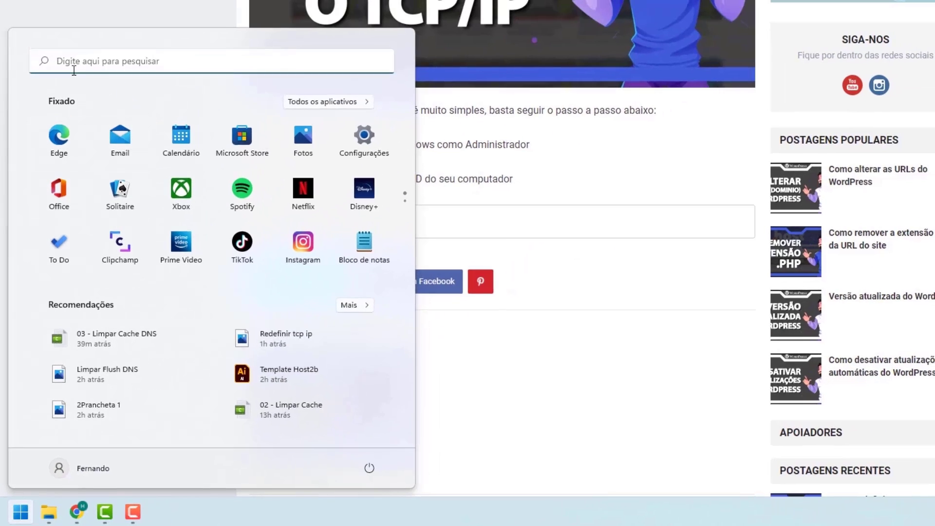
type("cmd")
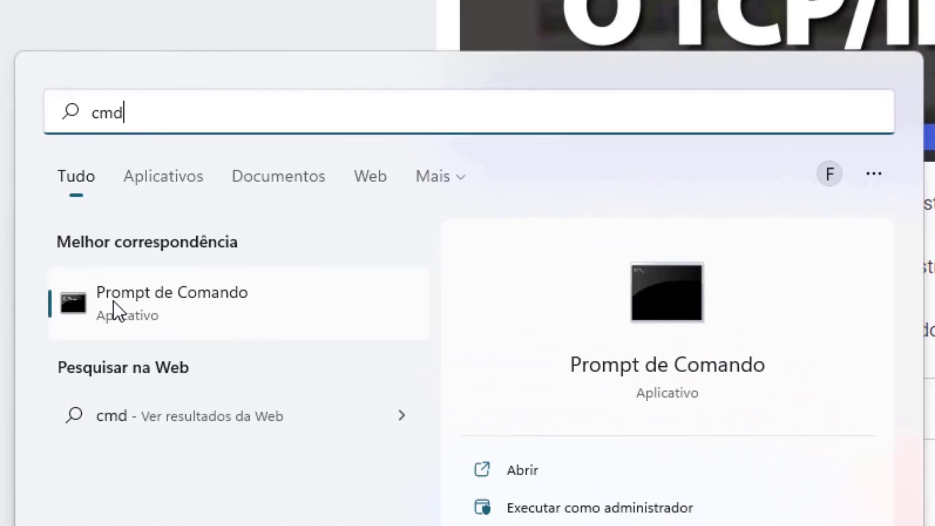
right_click(138, 296)
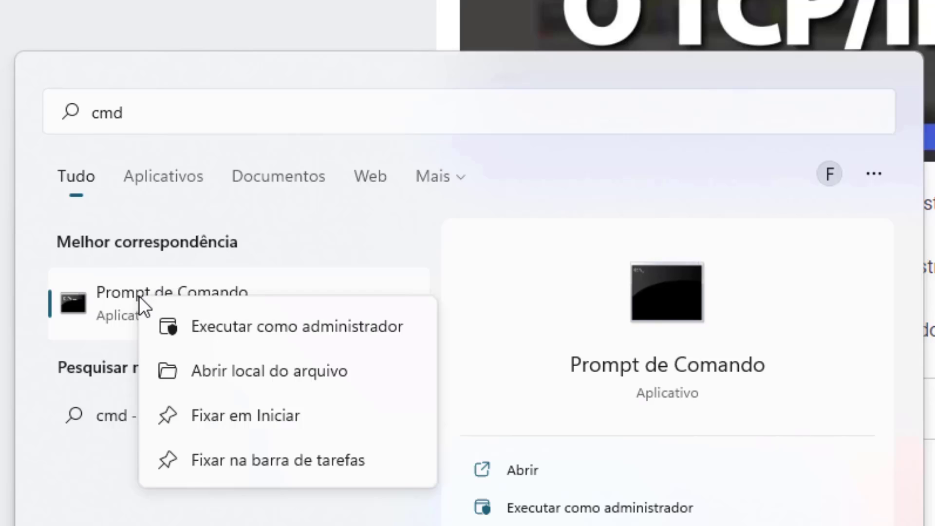
left_click(267, 326)
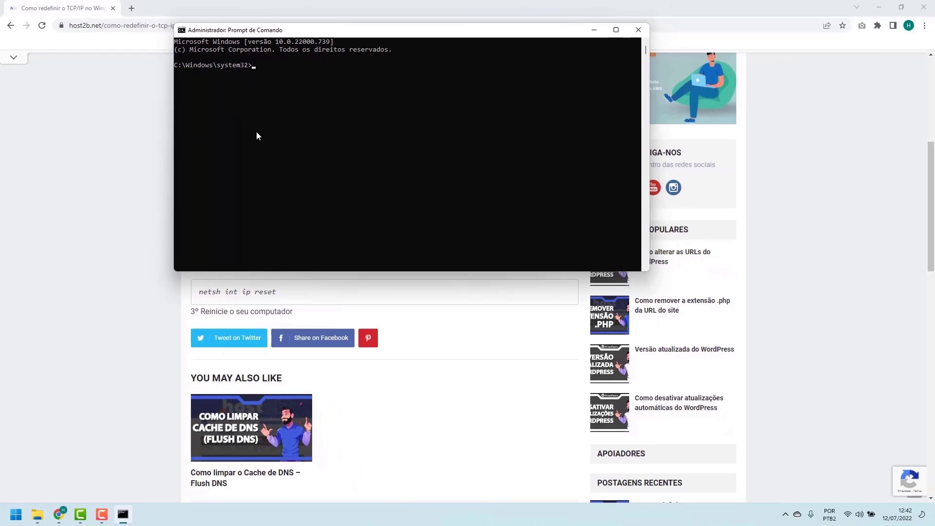
Reset TCP/IP by running the article's command netsh int ip reset in the administrator Command Prompt
left_click(162, 196)
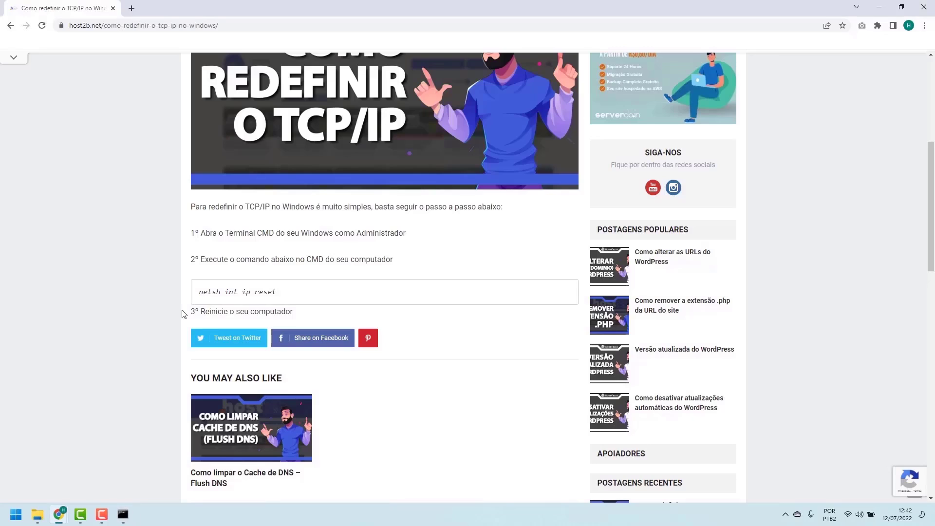